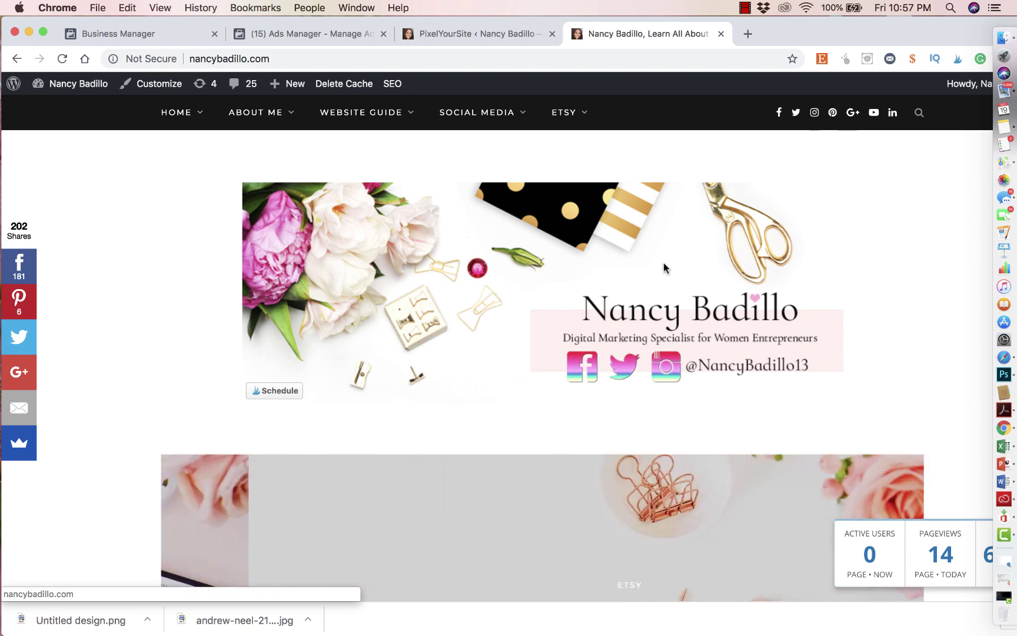
Step: Go from the Business Manager tab into Ads Manager and expand the full All Tools menu
click(157, 33)
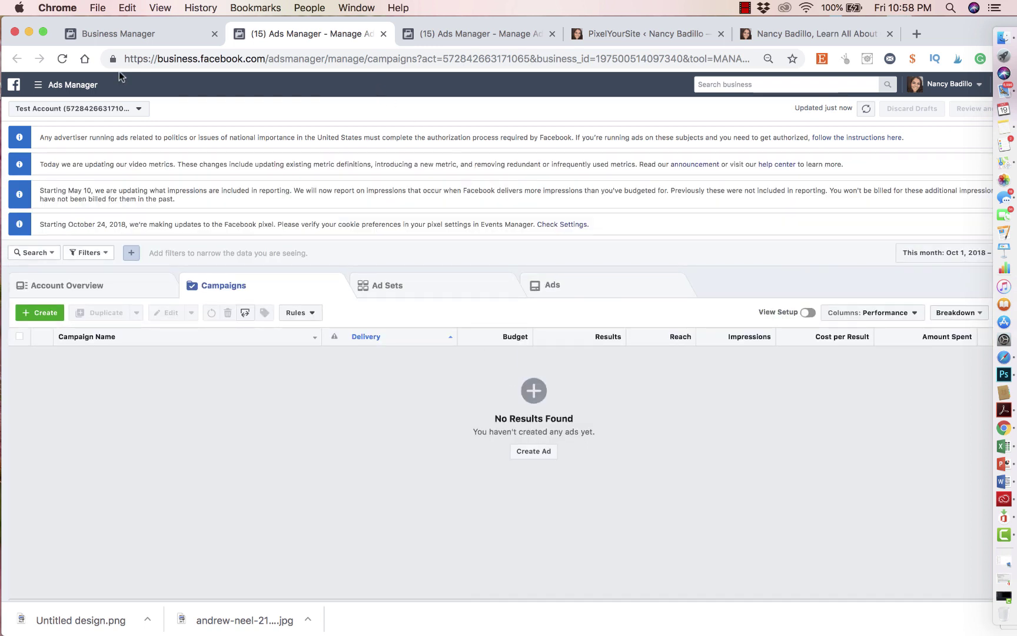
click(15, 87)
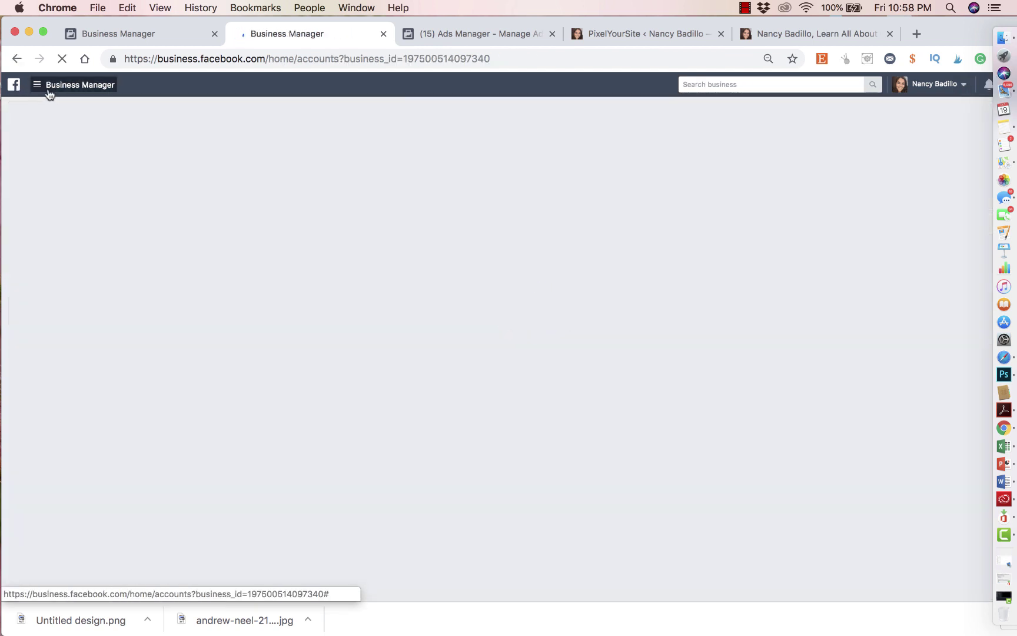
click(16, 58)
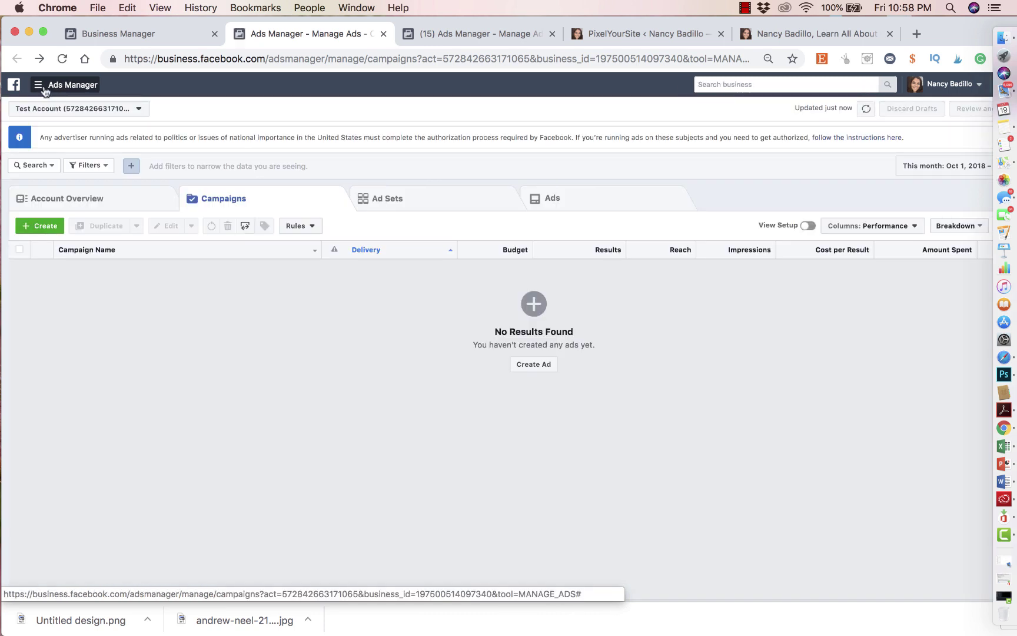
click(44, 90)
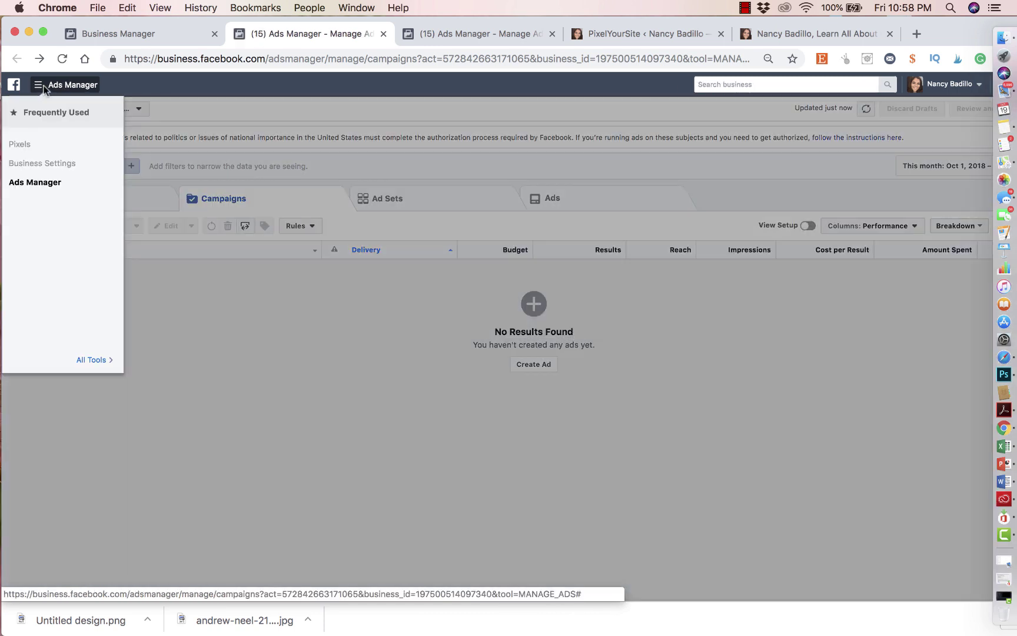
click(96, 359)
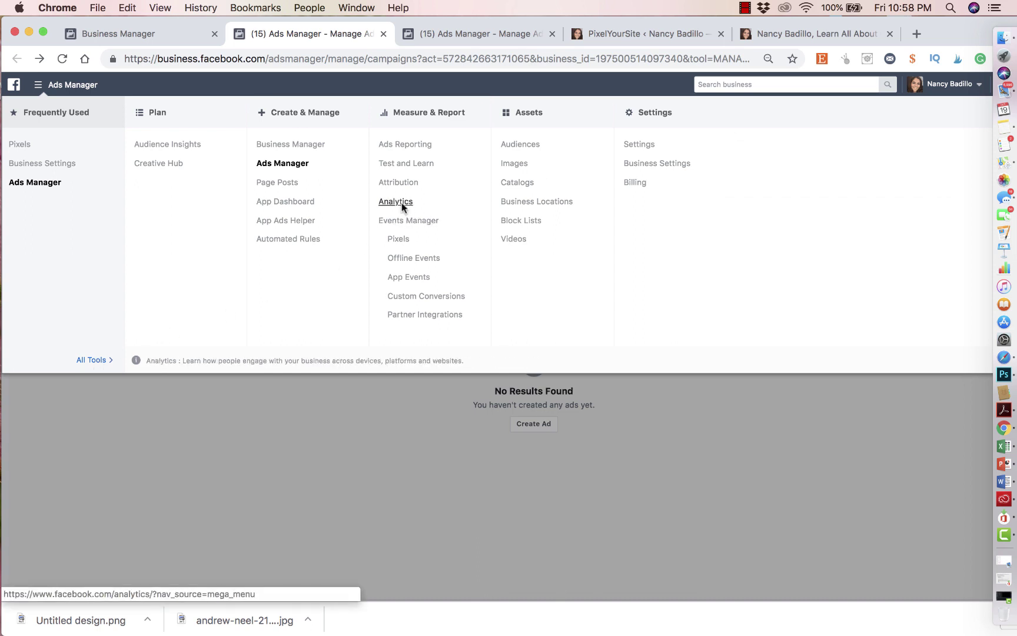
Step: Choose Pixels under Events Manager to load the Test Account's Create a Facebook Pixel page
click(400, 241)
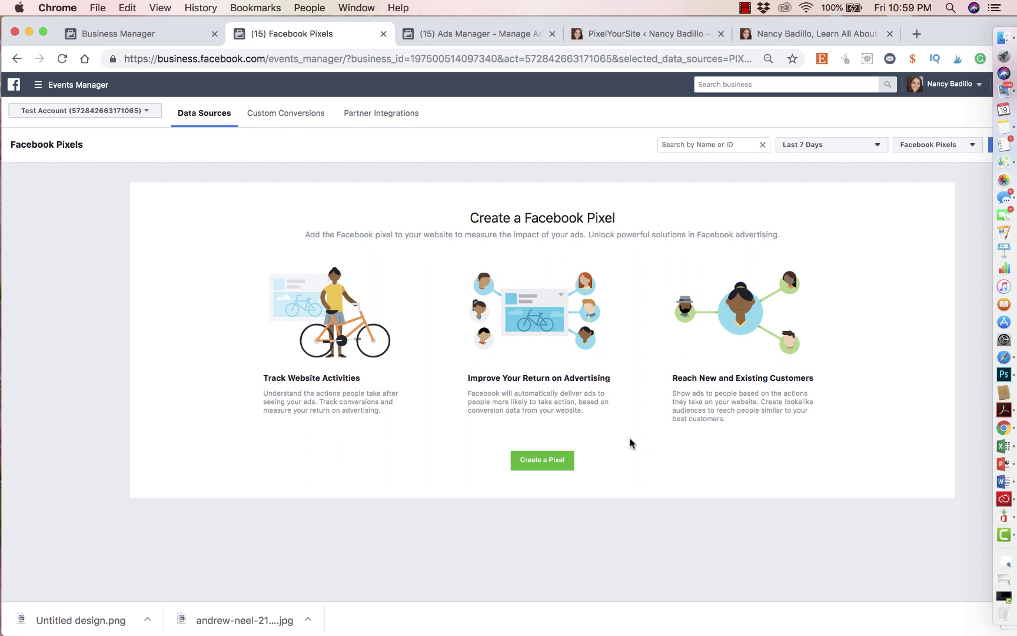
click(554, 458)
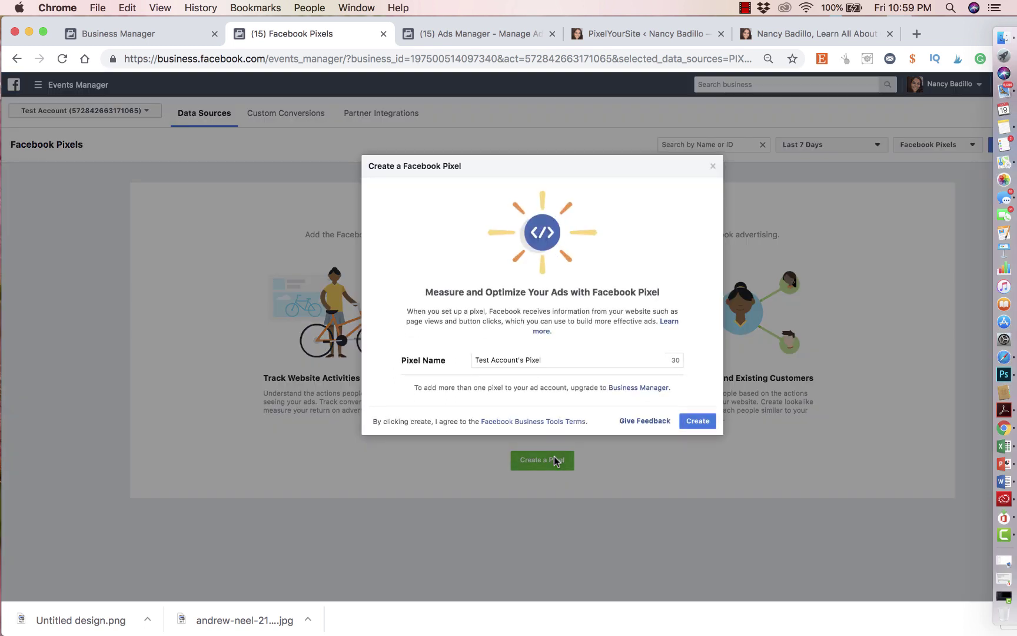
click(551, 365)
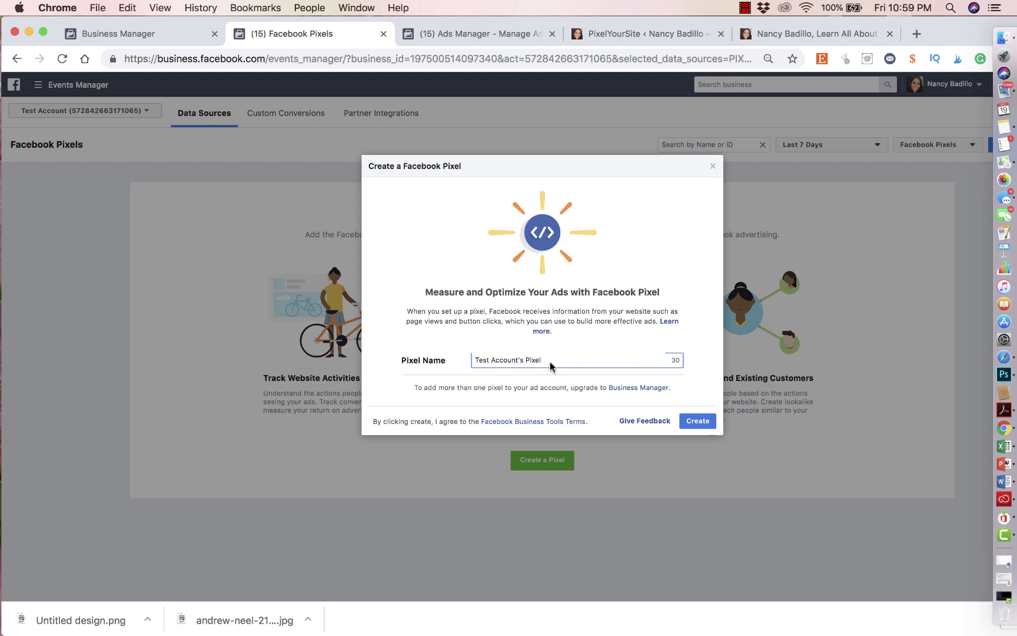
click(697, 421)
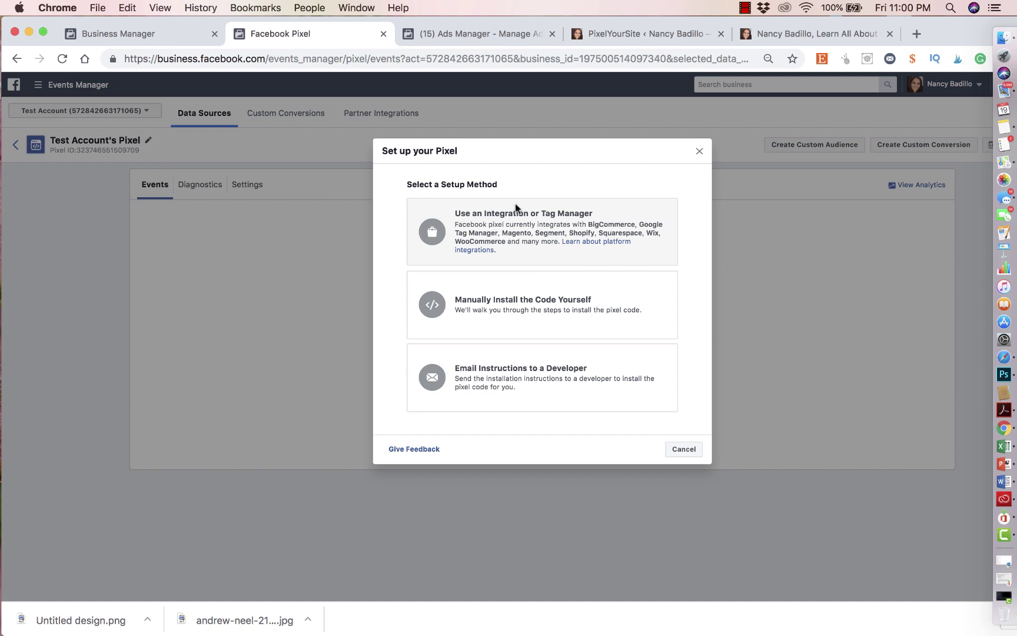
Step: Choose manual installation and copy the pixel base code to the clipboard
click(533, 305)
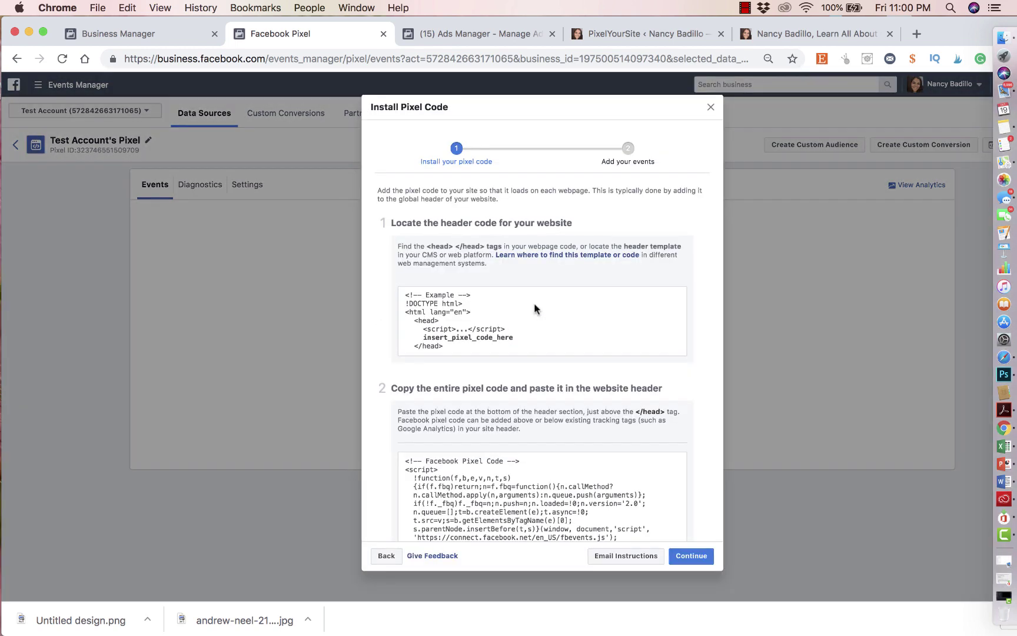
scroll(532, 349, down, 5)
scroll(532, 349, down, 3)
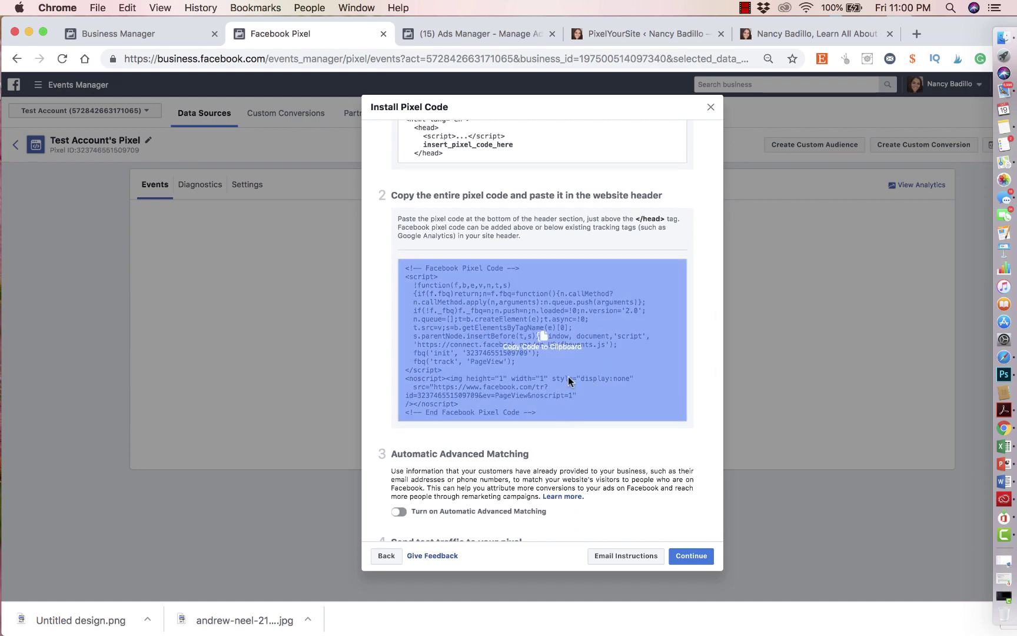
click(544, 339)
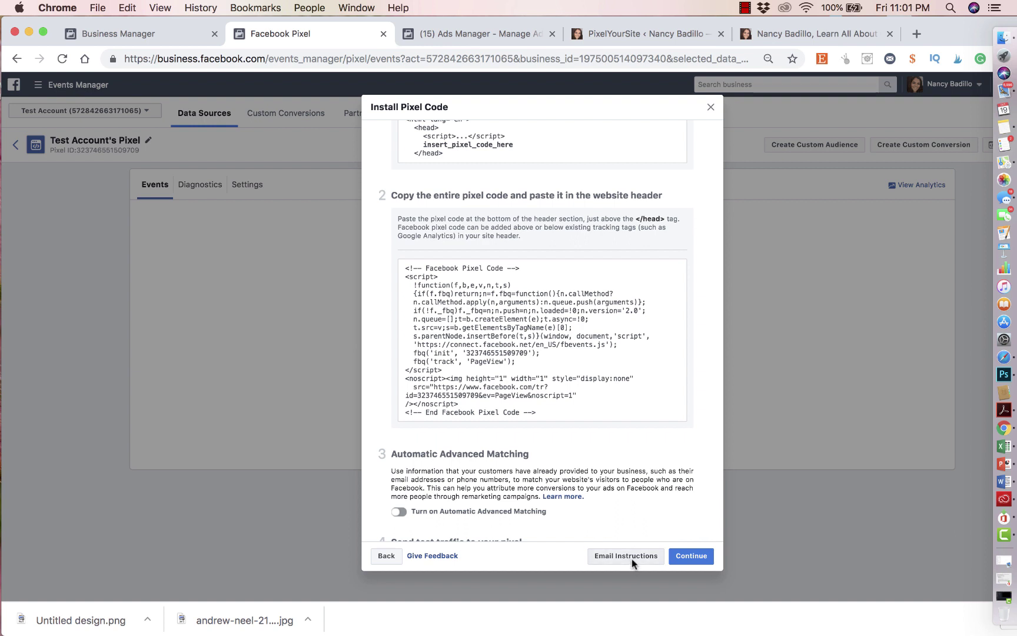
Step: Close the setup dialog and select the new pixel's ID under its name
scroll(618, 465, up, 4)
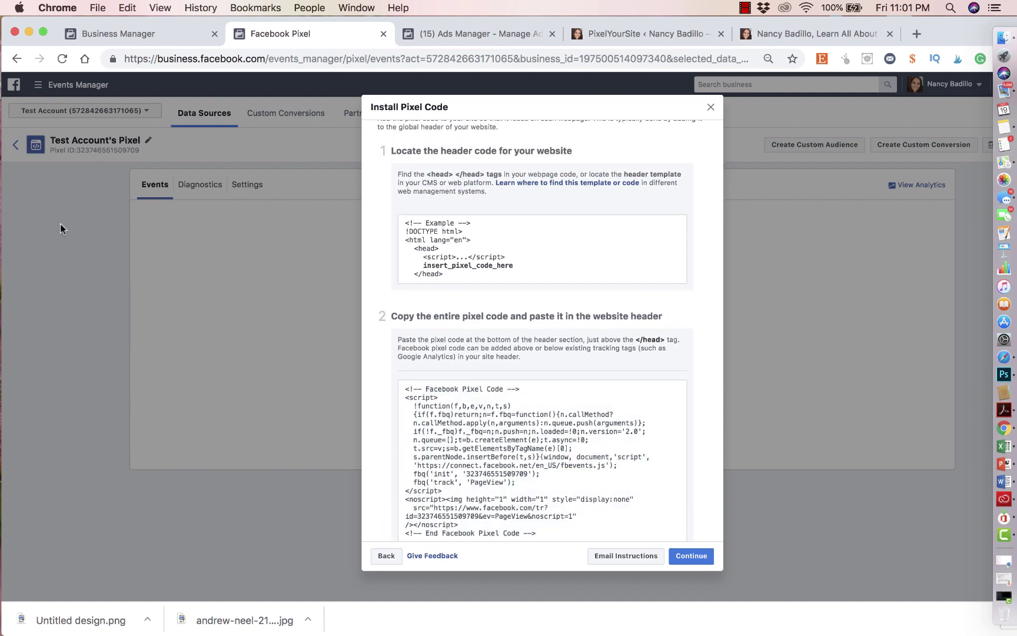
click(60, 227)
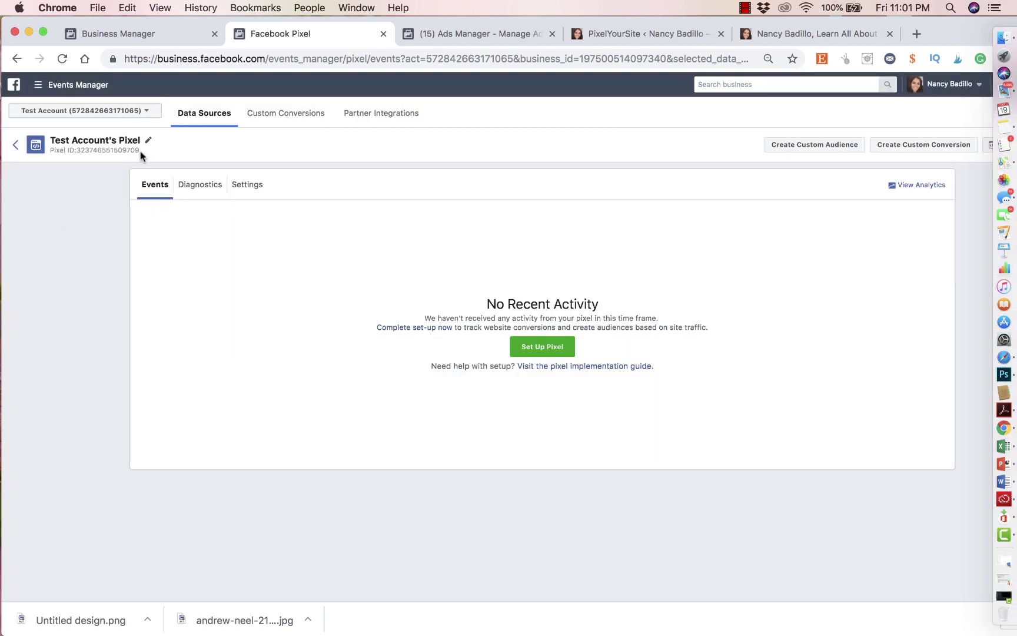
drag(140, 152, 78, 156)
Step: Review the existing Facebook Pixel ID in the PixelYourSite Add your Pixel ID section
click(644, 35)
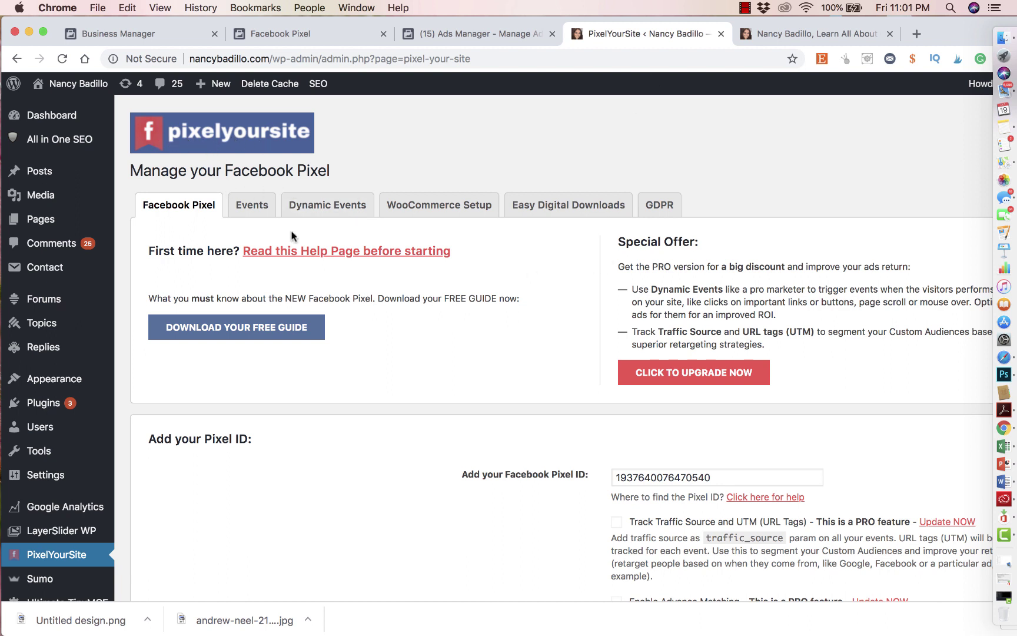
scroll(315, 298, down, 5)
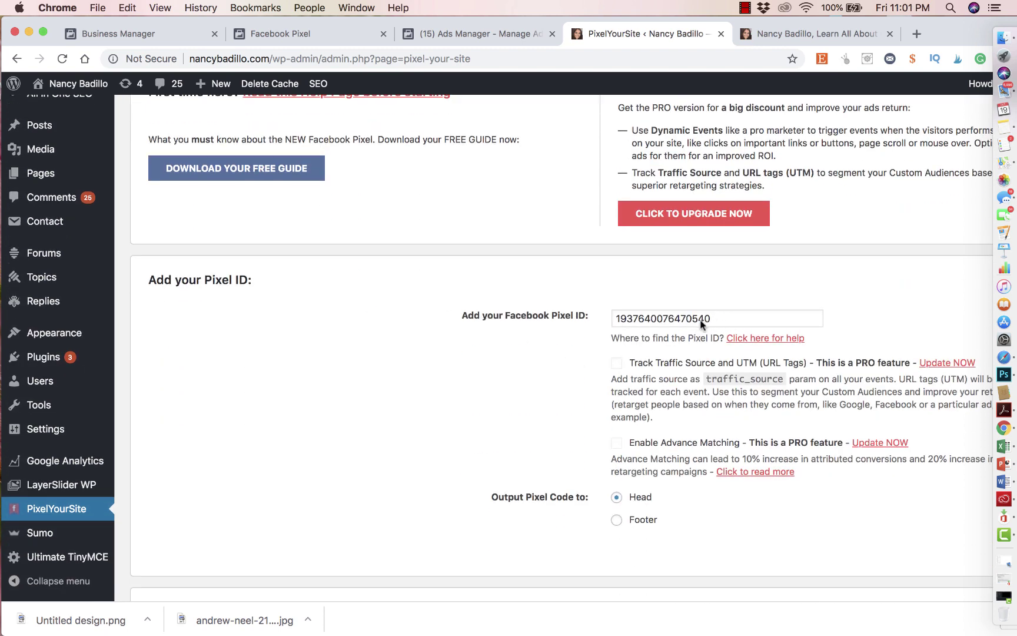
scroll(727, 338, down, 5)
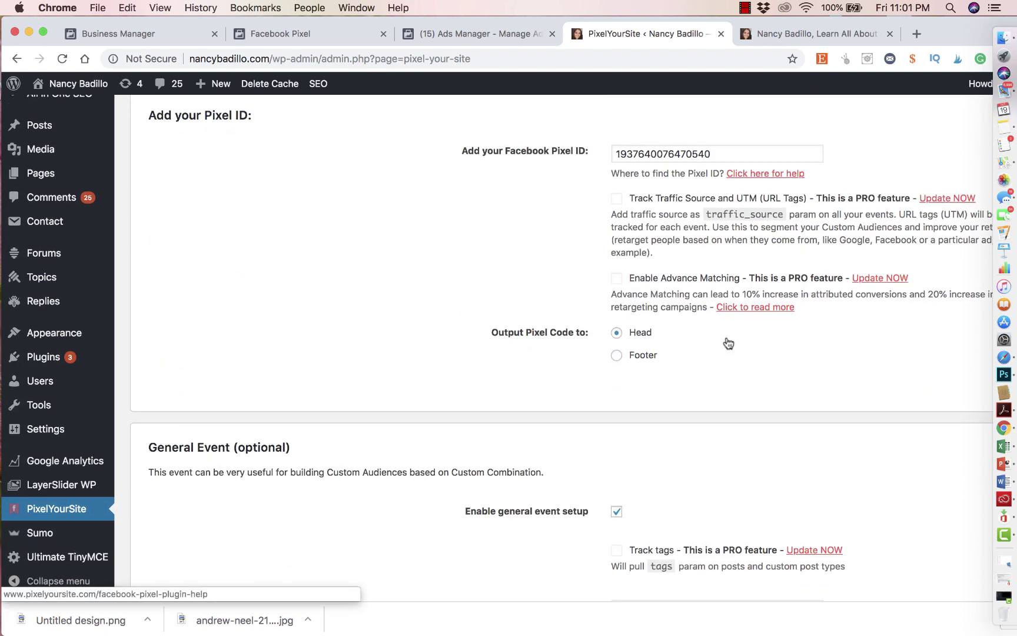
scroll(726, 337, up, 10)
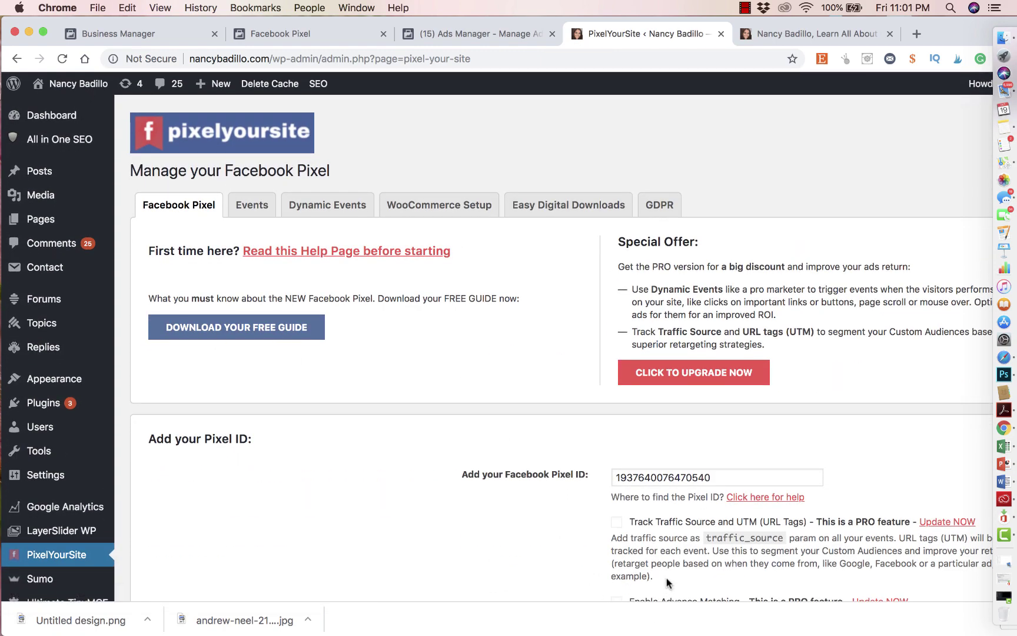
scroll(657, 396, down, 4)
scroll(657, 397, down, 3)
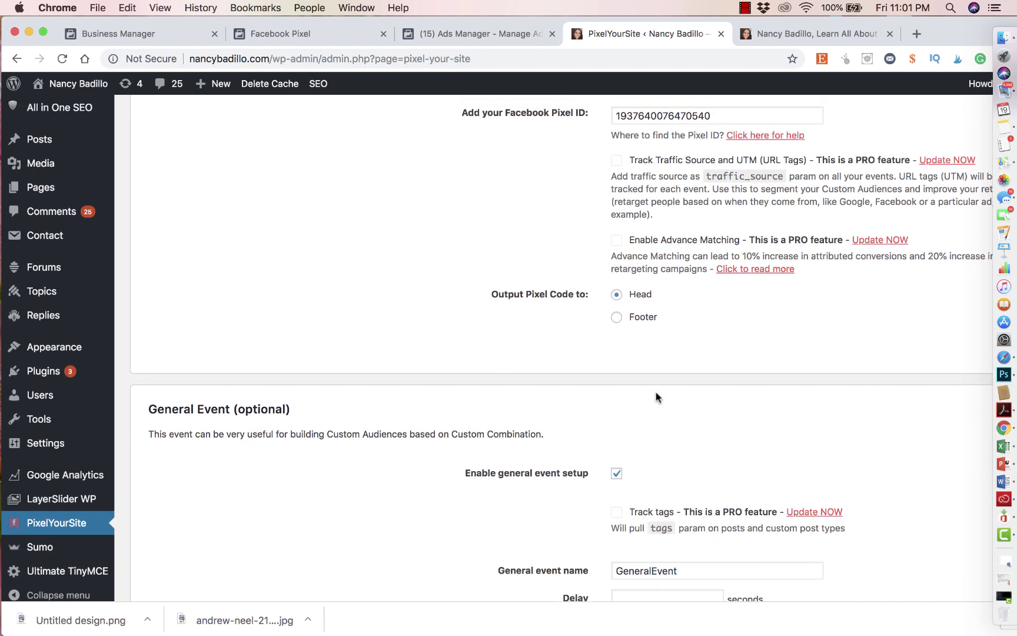
scroll(658, 397, up, 3)
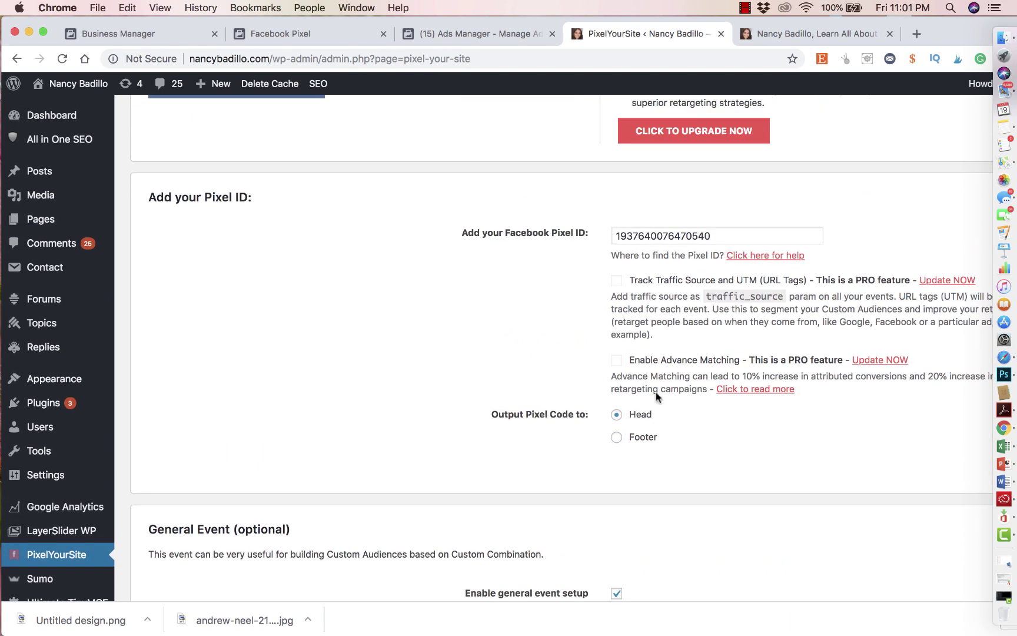
scroll(488, 320, up, 5)
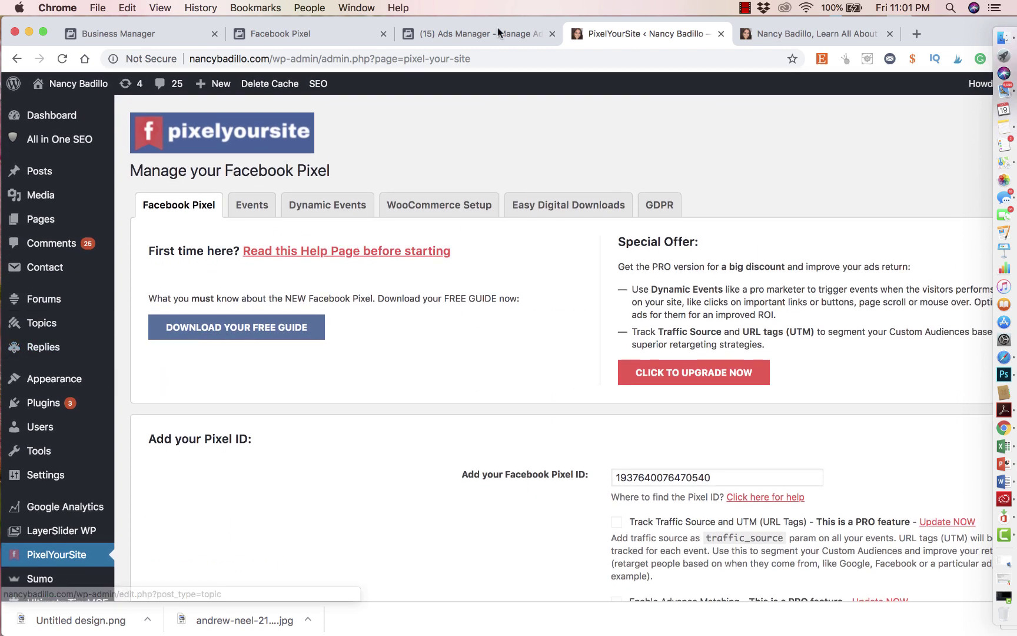
Step: Cycle through the Ads Manager, pixel and Business Manager tabs, ending on the site home page
click(502, 37)
click(284, 32)
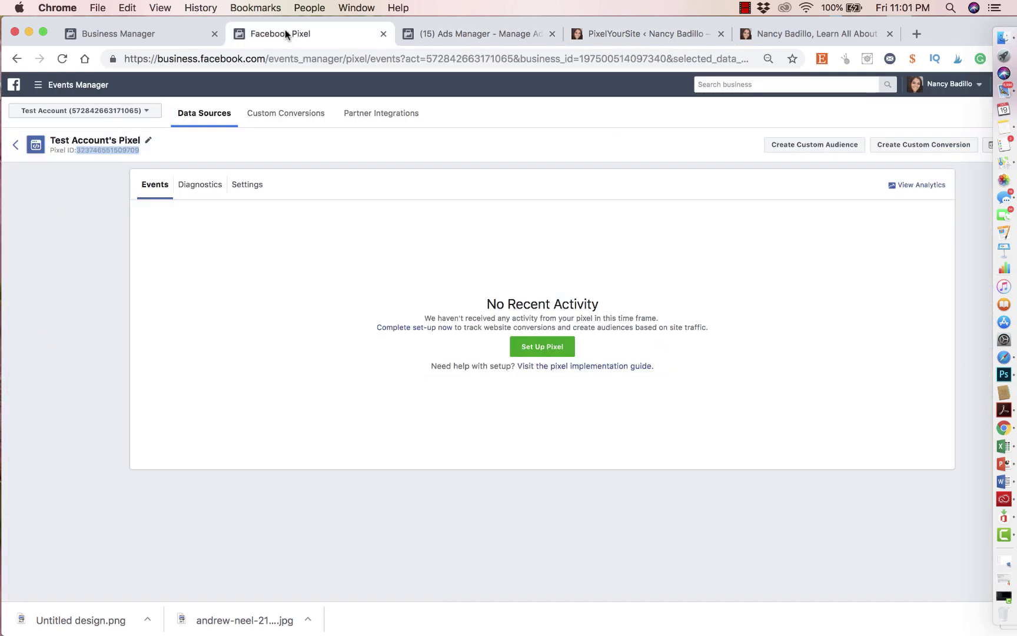
click(177, 37)
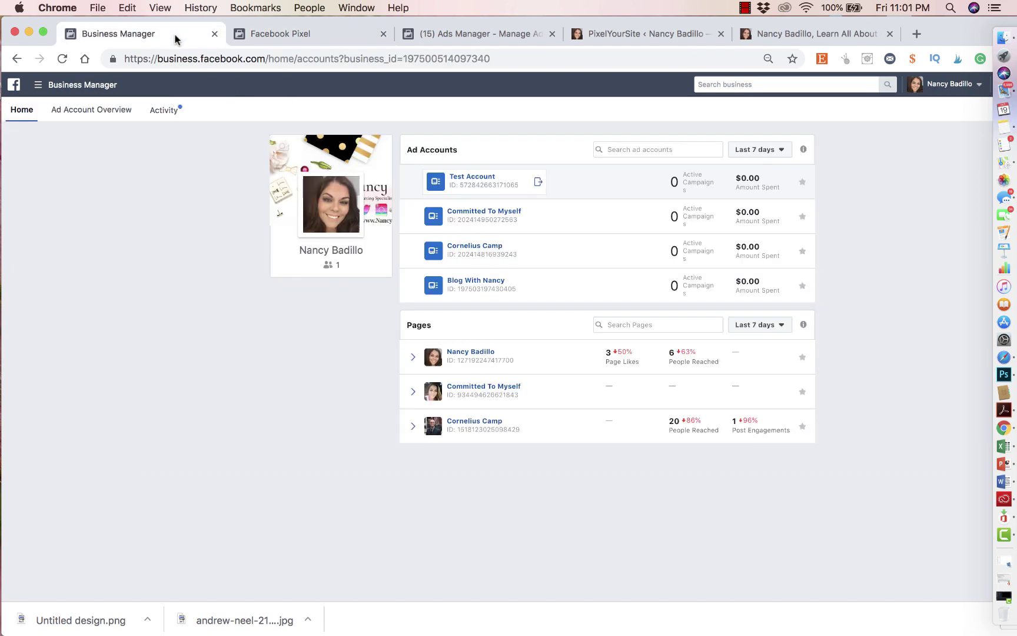
click(813, 36)
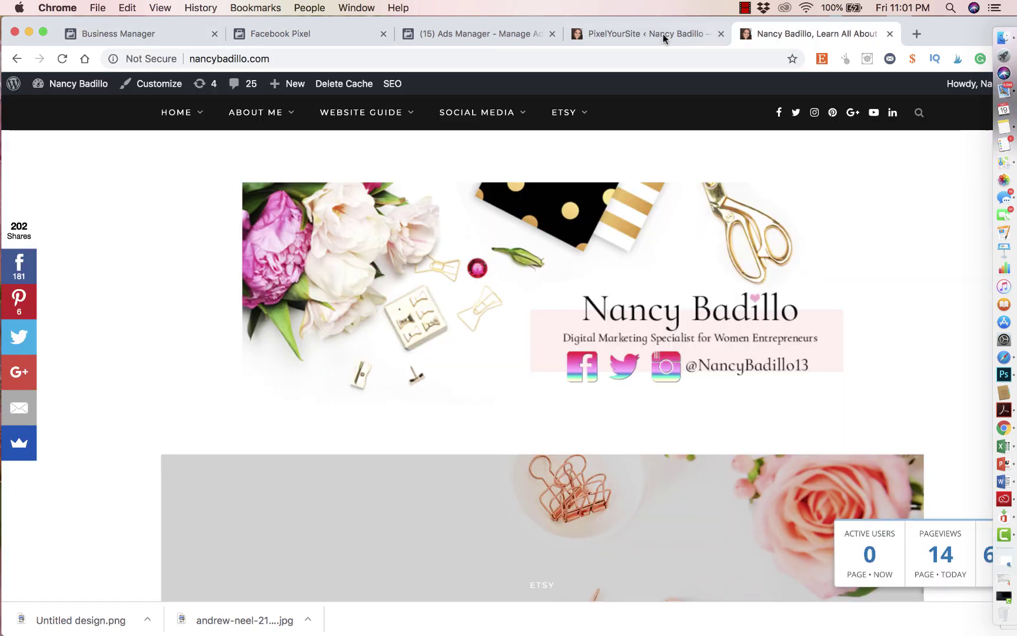
click(661, 36)
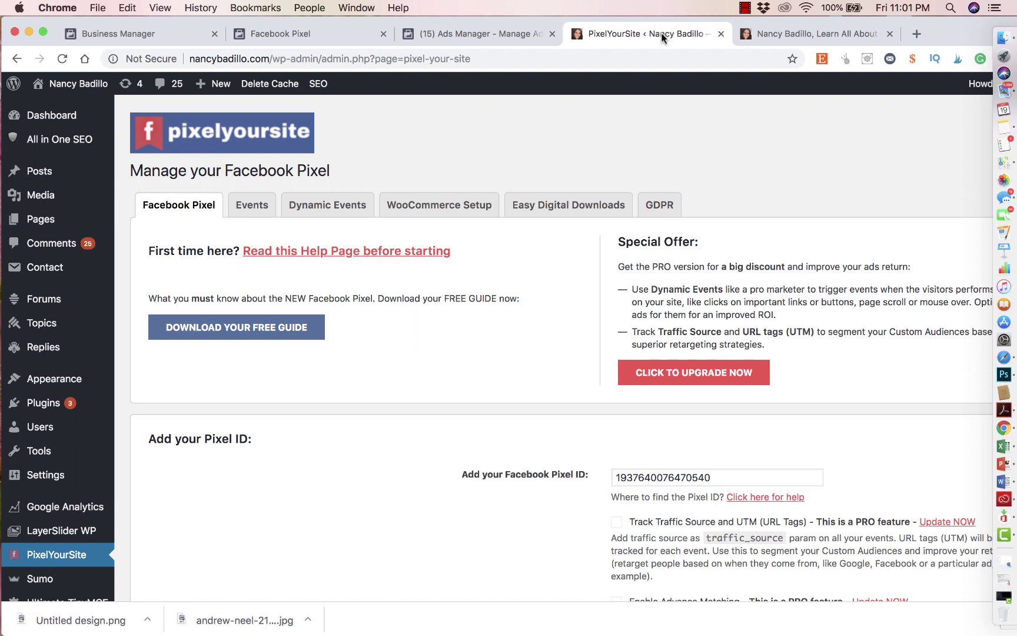
click(820, 37)
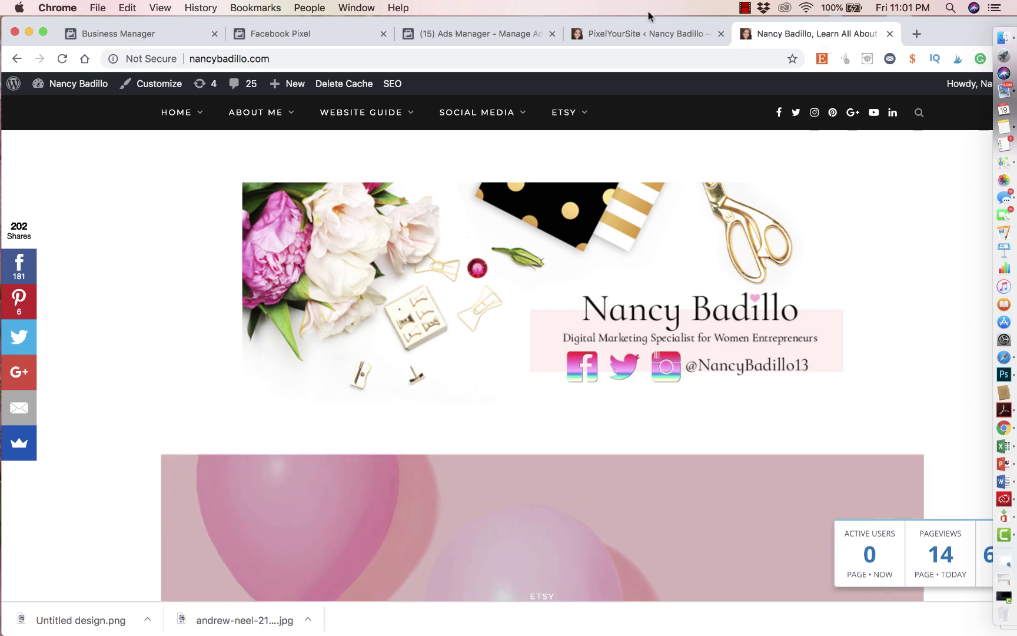